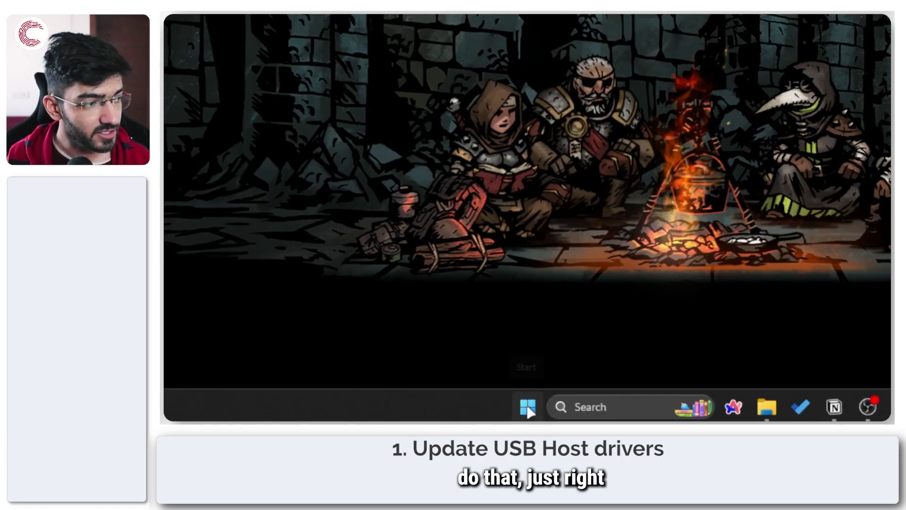
Open Device Manager and expand the Universal Serial Bus controllers category
right_click(528, 409)
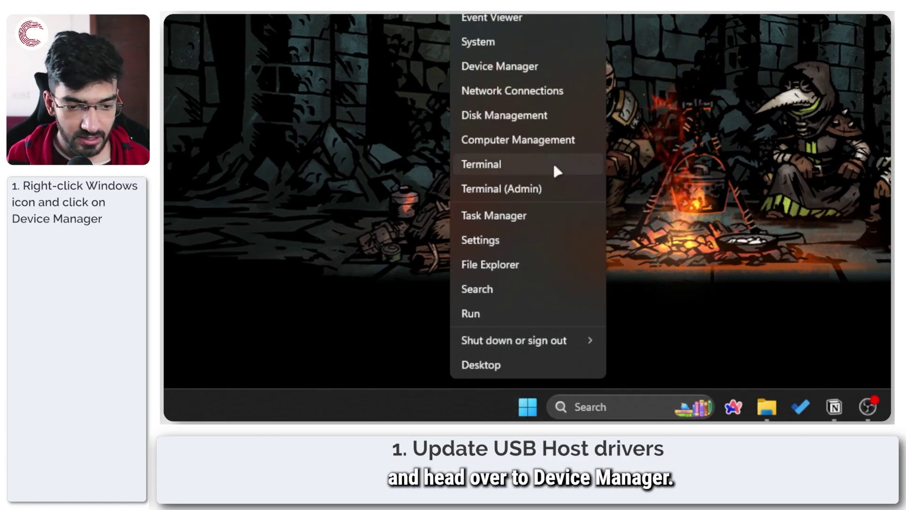
left_click(543, 67)
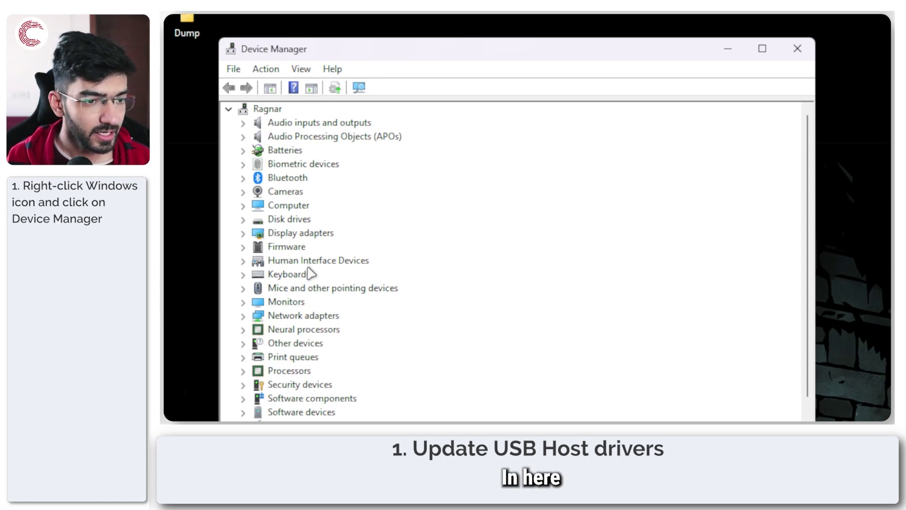
scroll(302, 297, "down", 2)
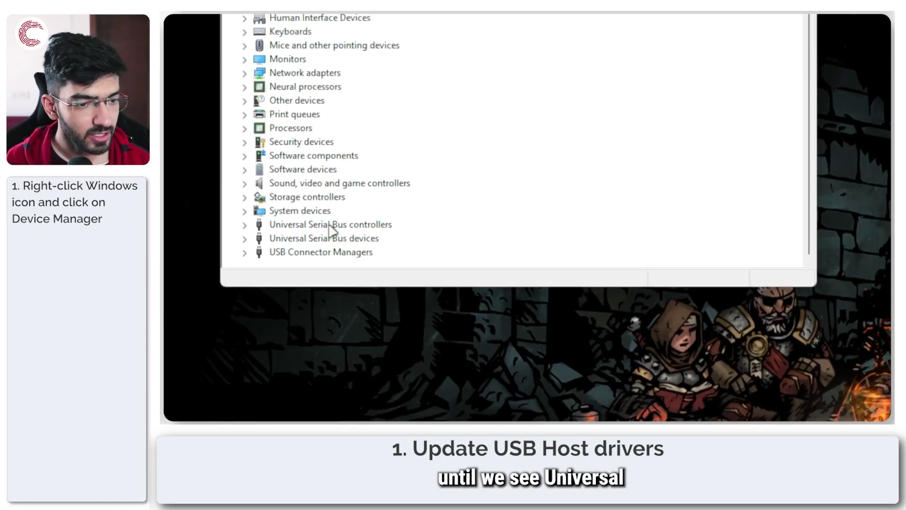
left_click(332, 225)
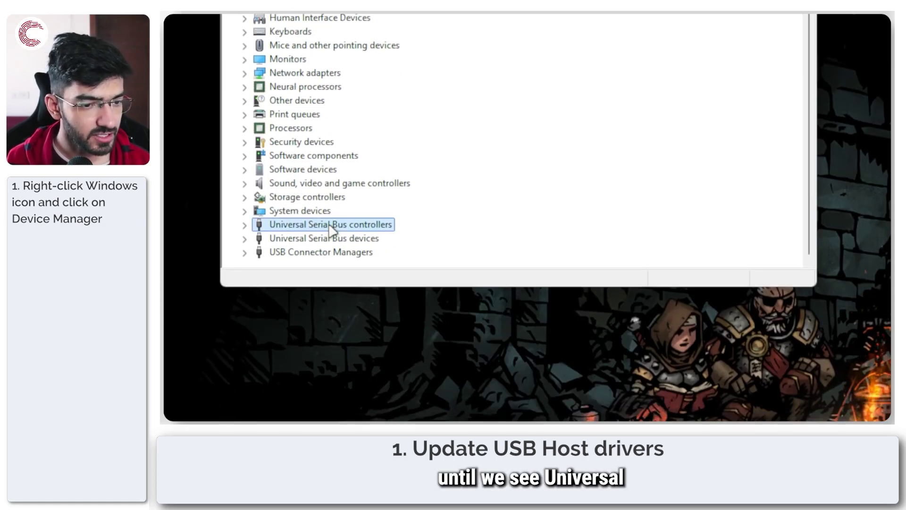
double_click(364, 228)
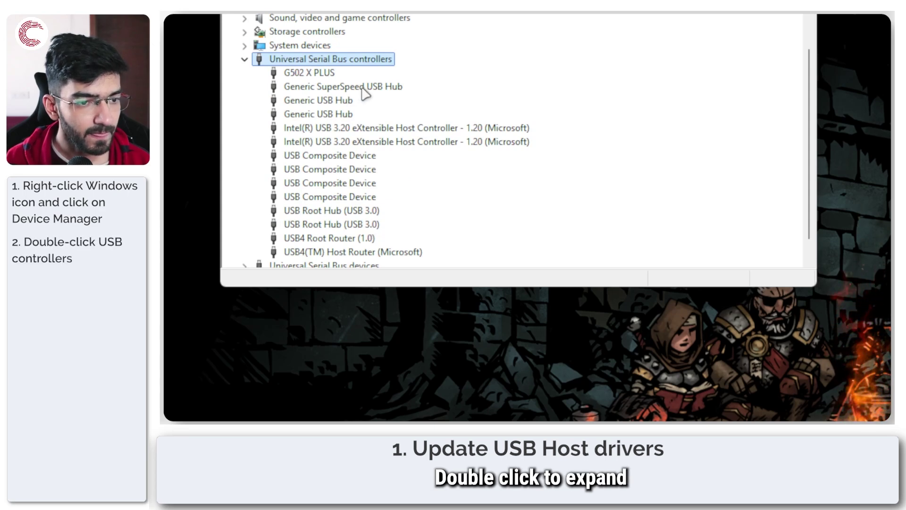
Review the USB Root Hubs and USB4 routers, then update the first USB Root Hub (USB 3.0) driver
left_click(365, 216)
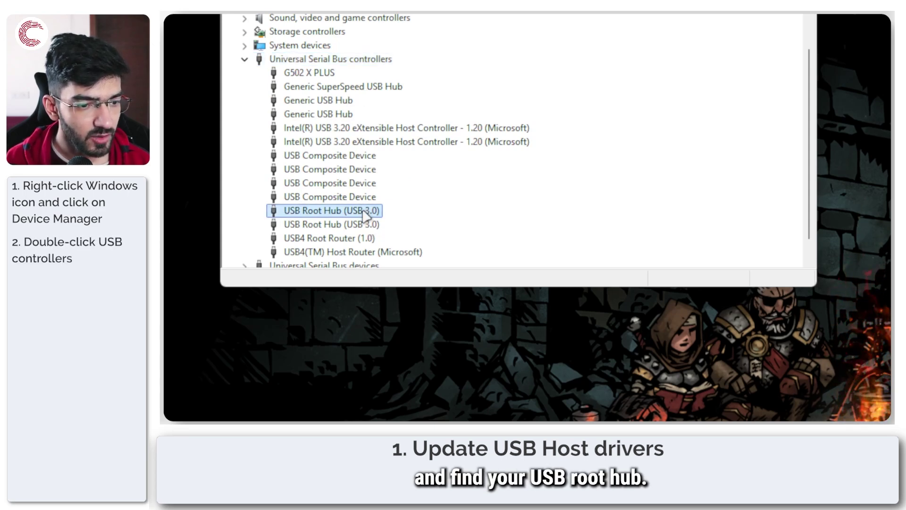
left_click(364, 225)
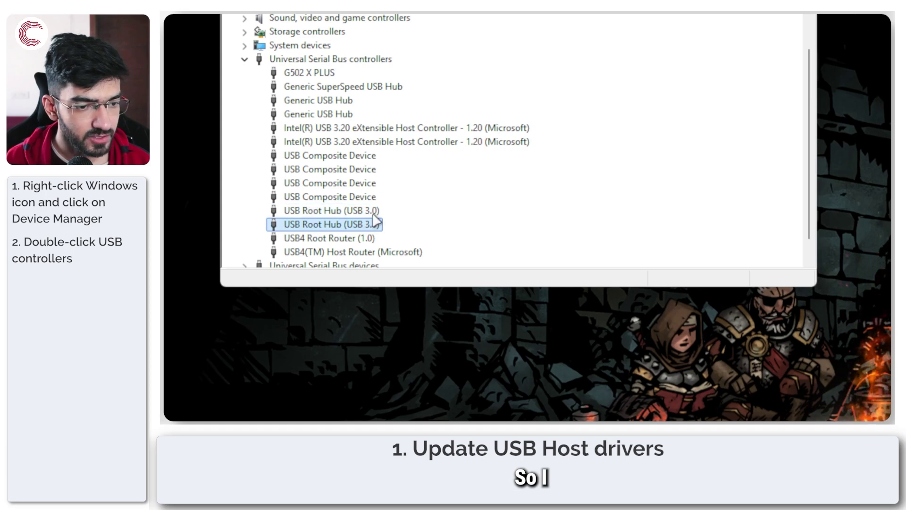
left_click(373, 211)
left_click(353, 223)
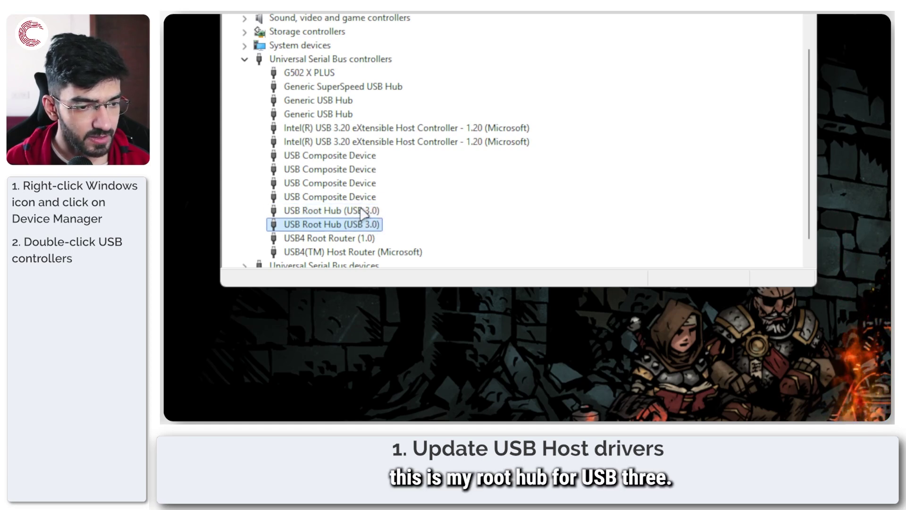
left_click(344, 241)
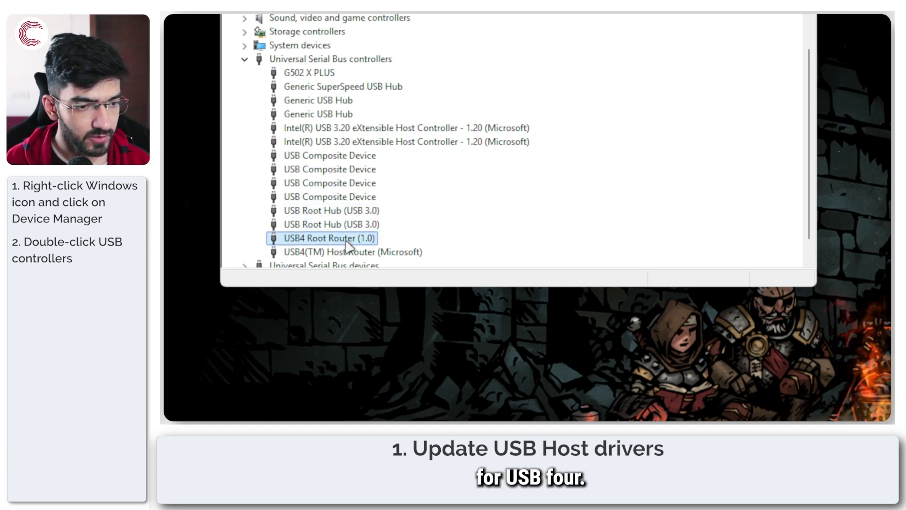
left_click(348, 252)
left_click(338, 210)
right_click(340, 212)
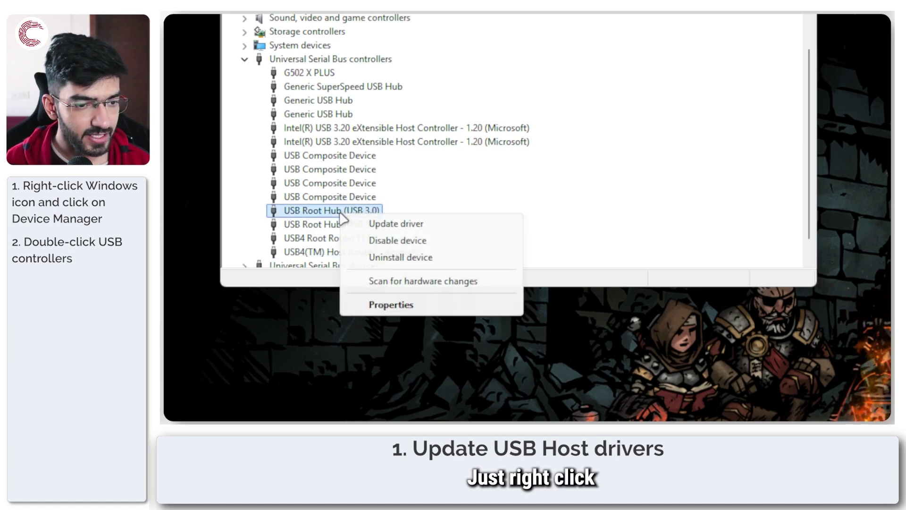
left_click(400, 224)
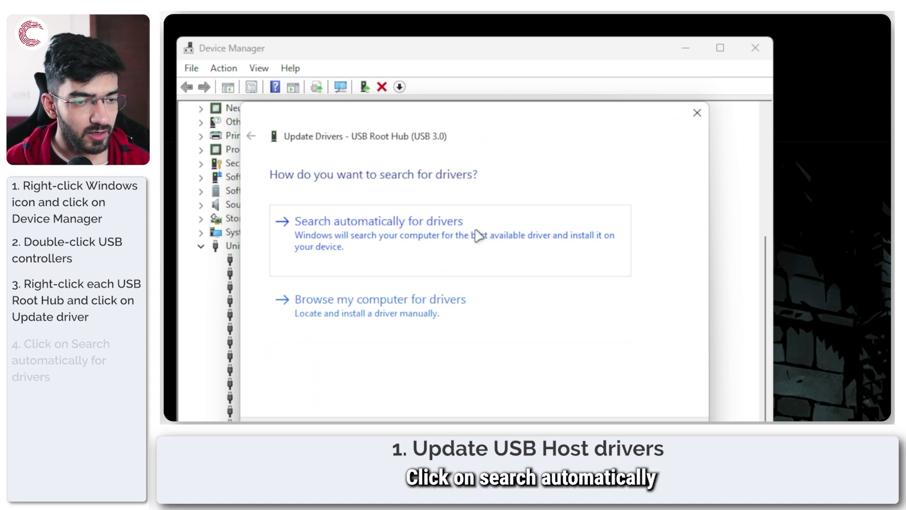
Search automatically for the best USB Root Hub (USB 3.0) driver
left_click(478, 236)
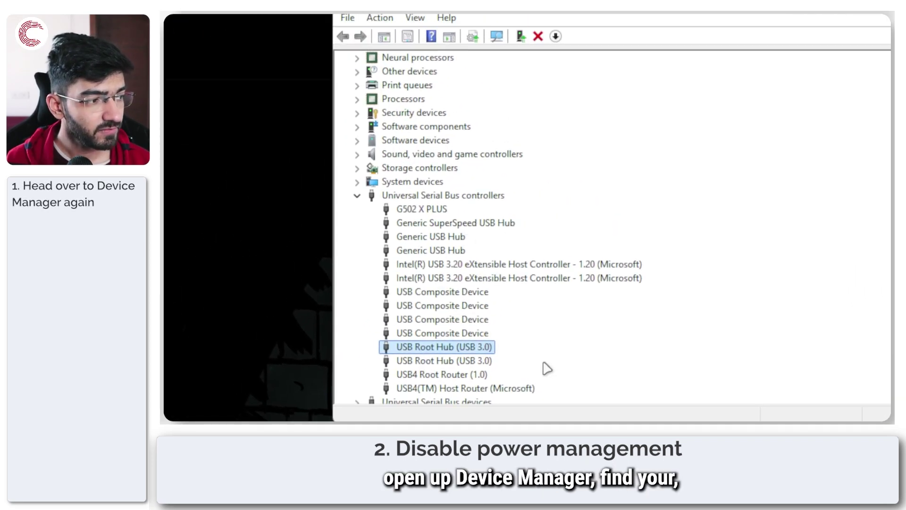
Clear 'Allow the computer to turn off this device' in the USB Root Hub's Power Management properties
right_click(454, 349)
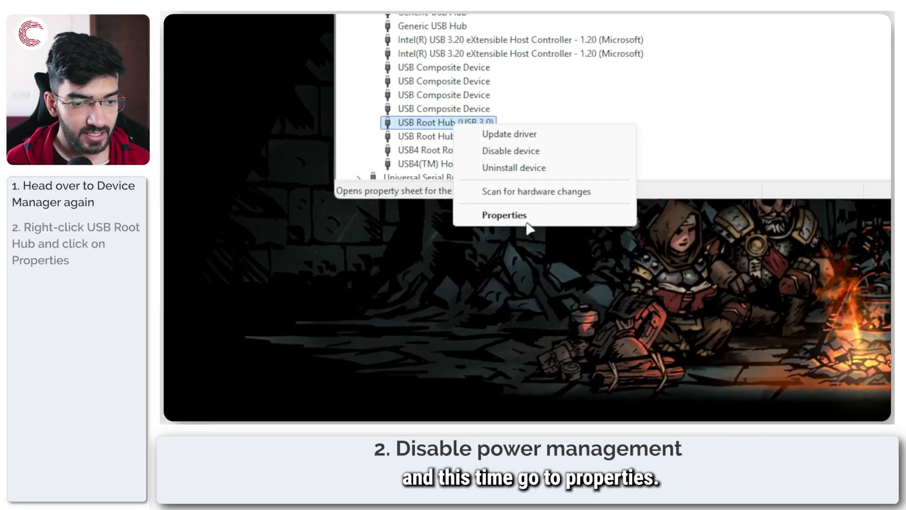
left_click(529, 216)
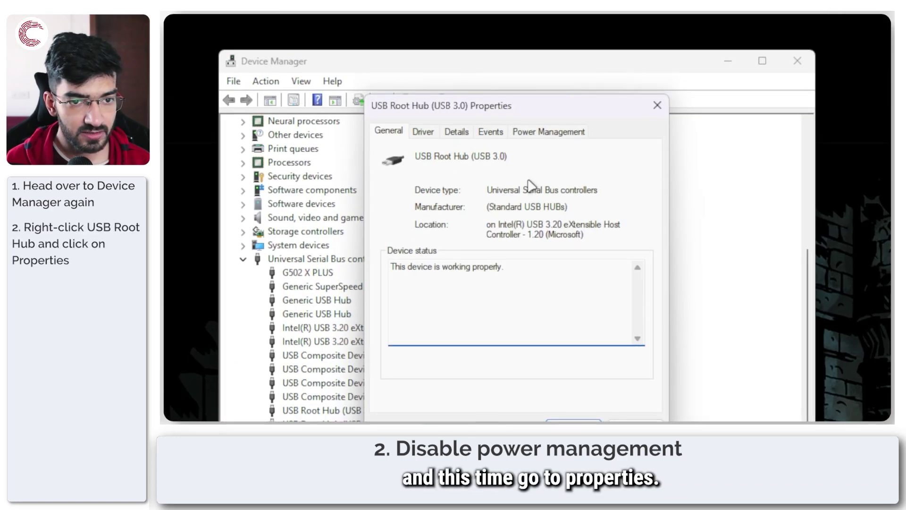
left_click(534, 136)
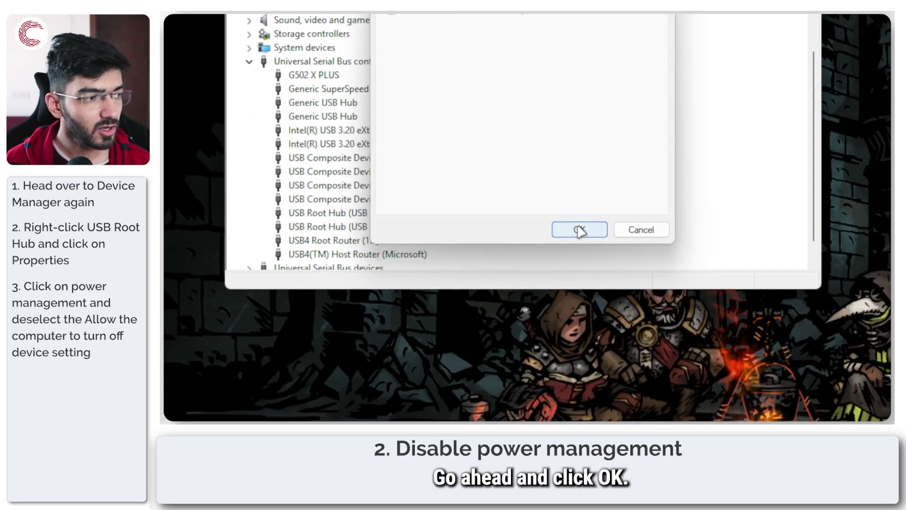
left_click(574, 420)
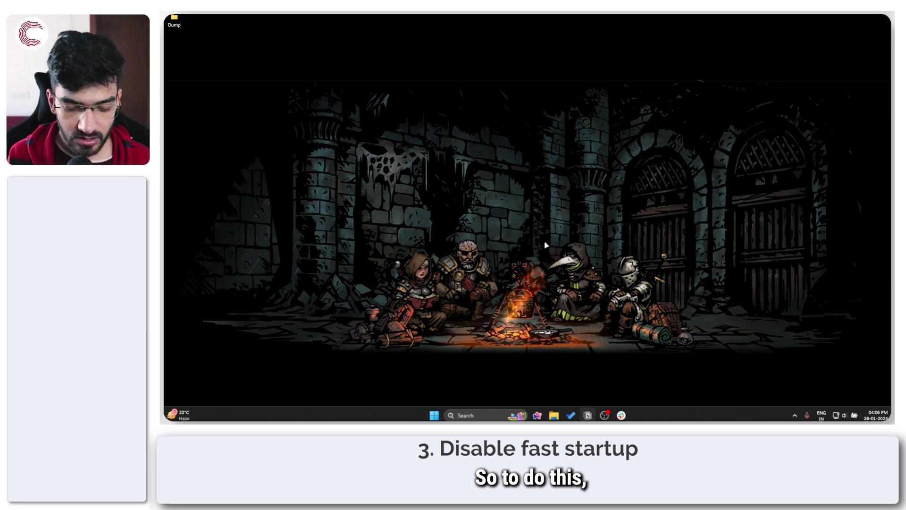
Search Start for 'power plan' and open the Edit power plan settings
key("super")
type("pw")
key("BackSpace")
type("ow")
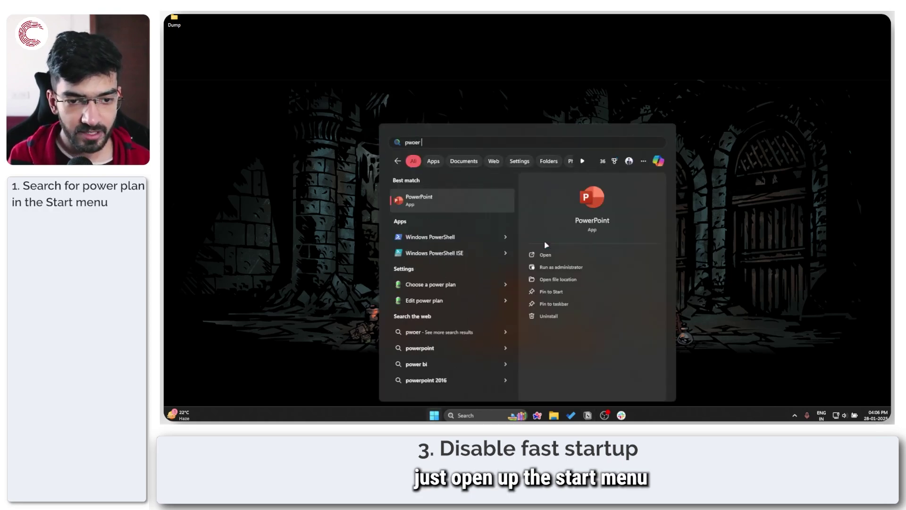
type("er optio")
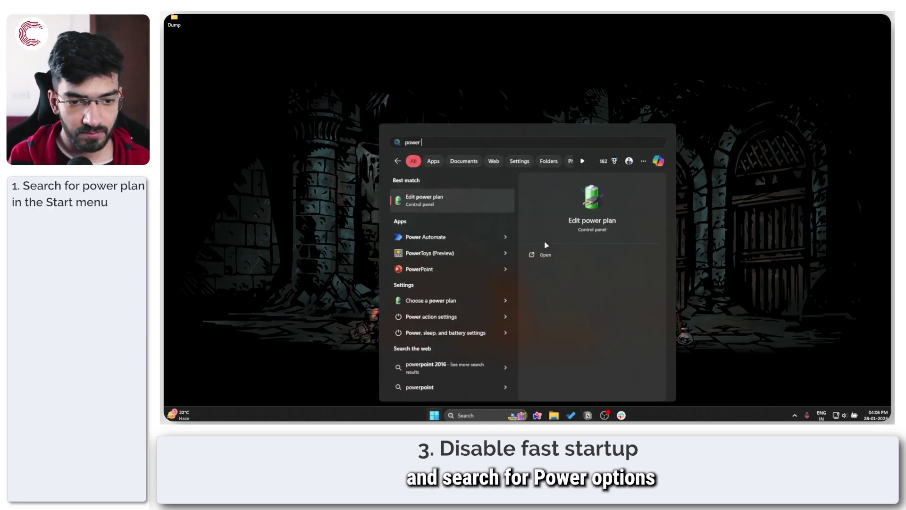
type("ns")
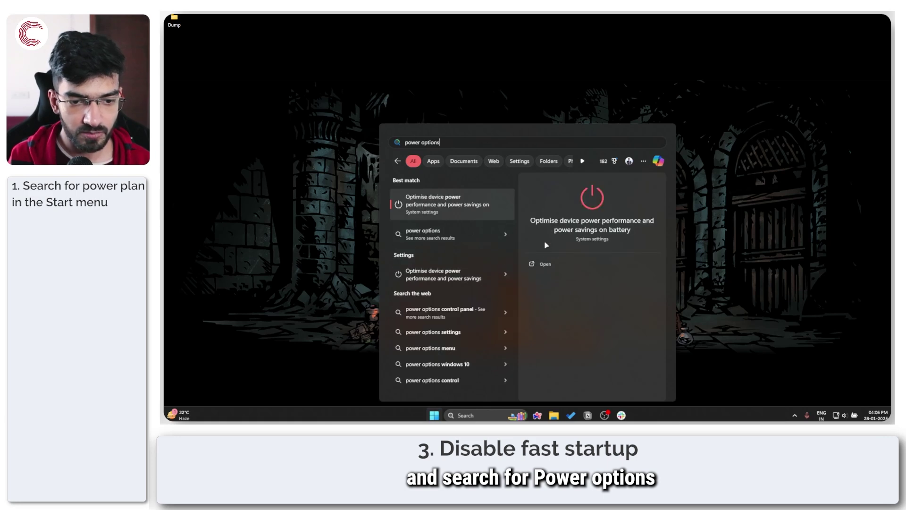
key("BackSpace")
key("BackSpace")
key("BackSpace")
key("BackSpace")
key("BackSpace")
key("BackSpace")
type("plan")
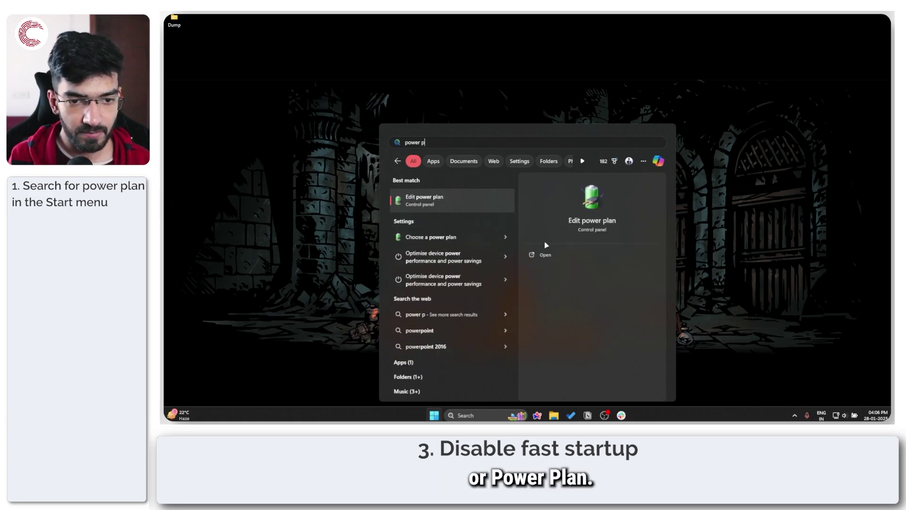
left_click(449, 201)
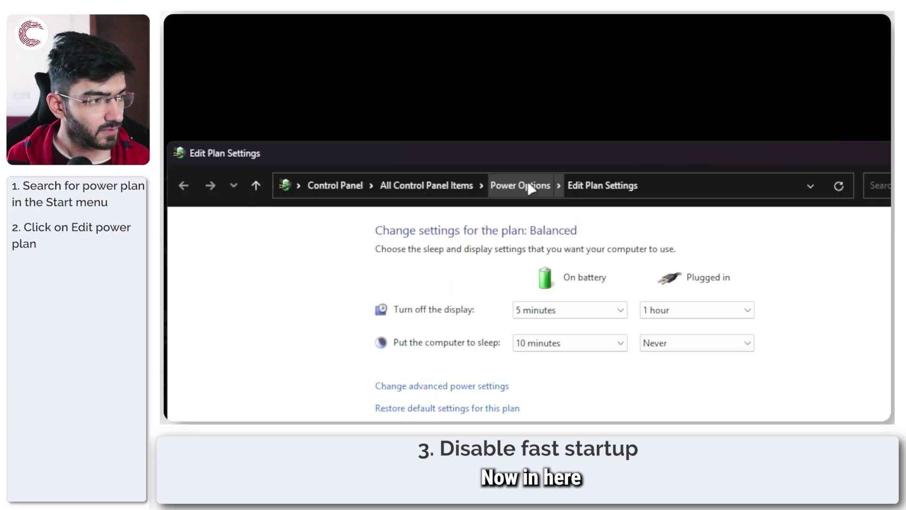
Go to the power button settings in Power Options and unlock the greyed-out shutdown settings
left_click(479, 99)
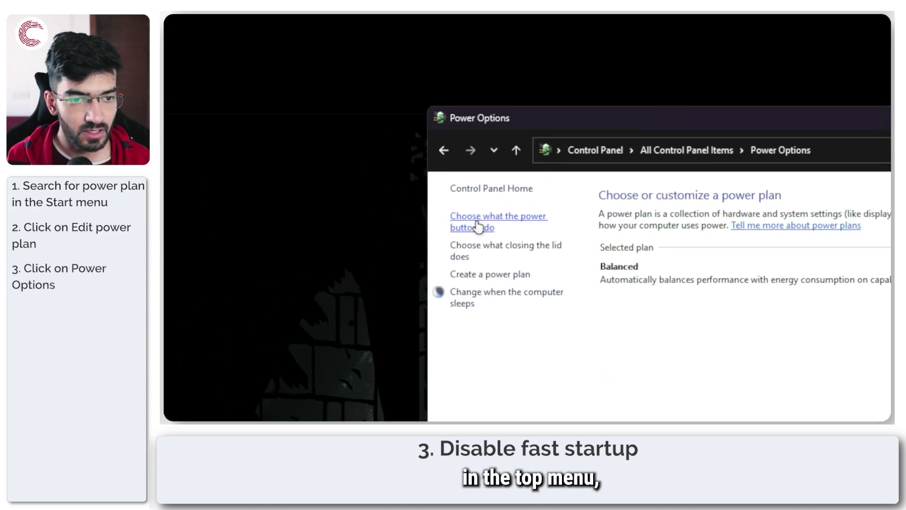
left_click(499, 251)
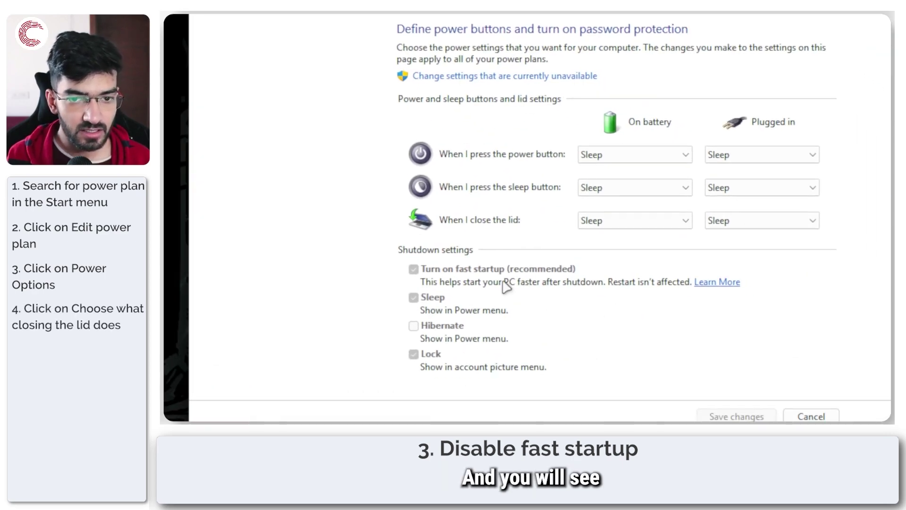
left_click(498, 76)
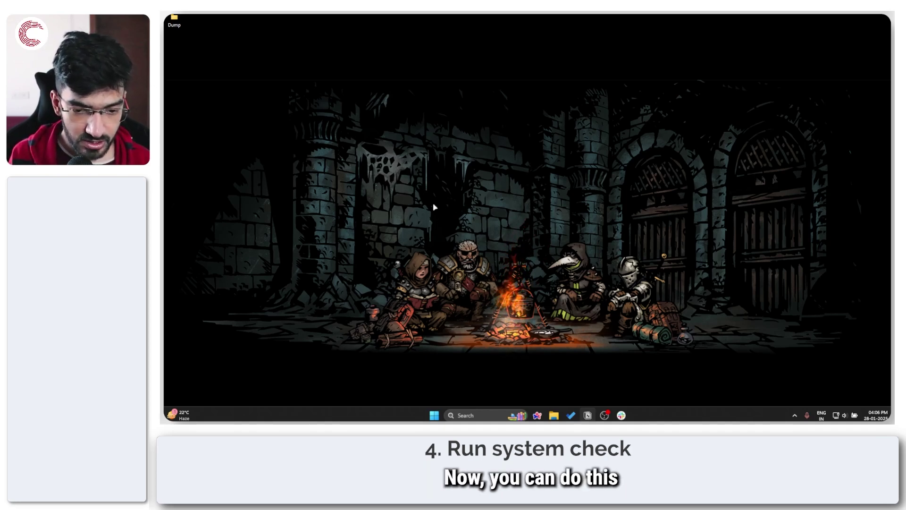
Launch Command Prompt as administrator and reposition its window
key("super")
type("commd")
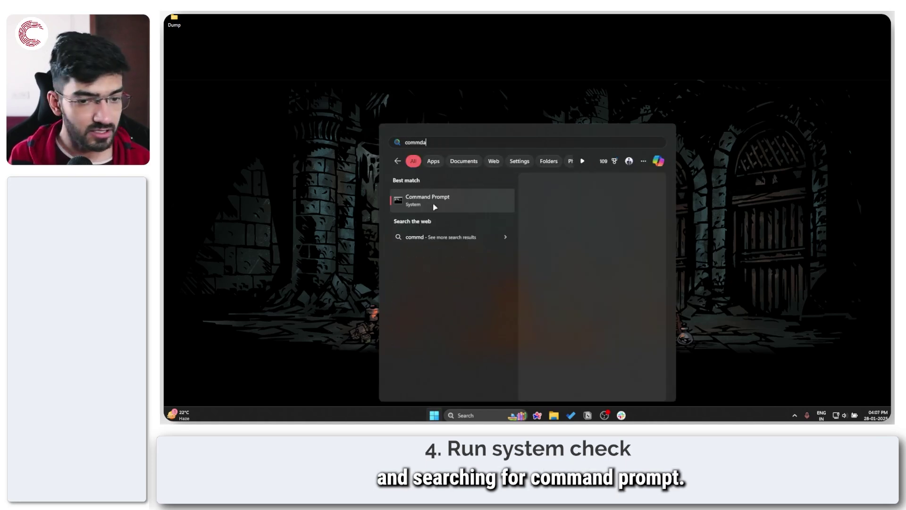
key("BackSpace")
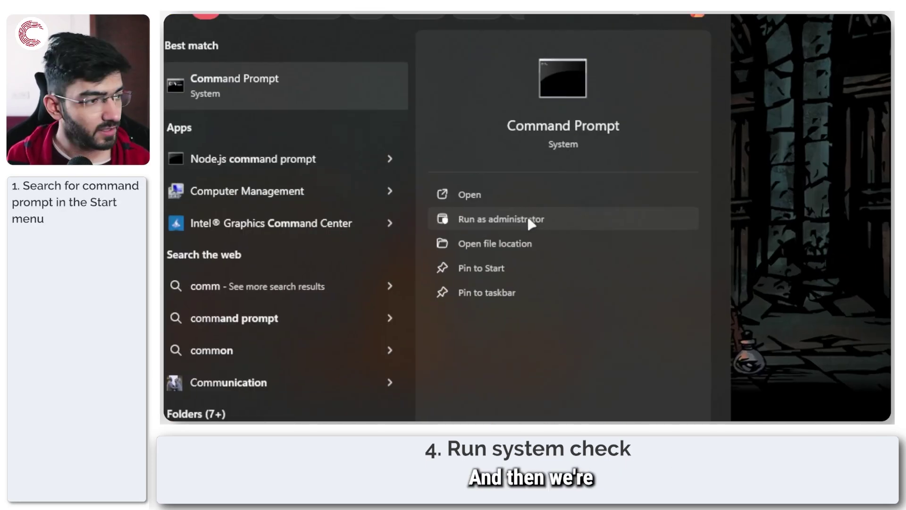
left_click(583, 265)
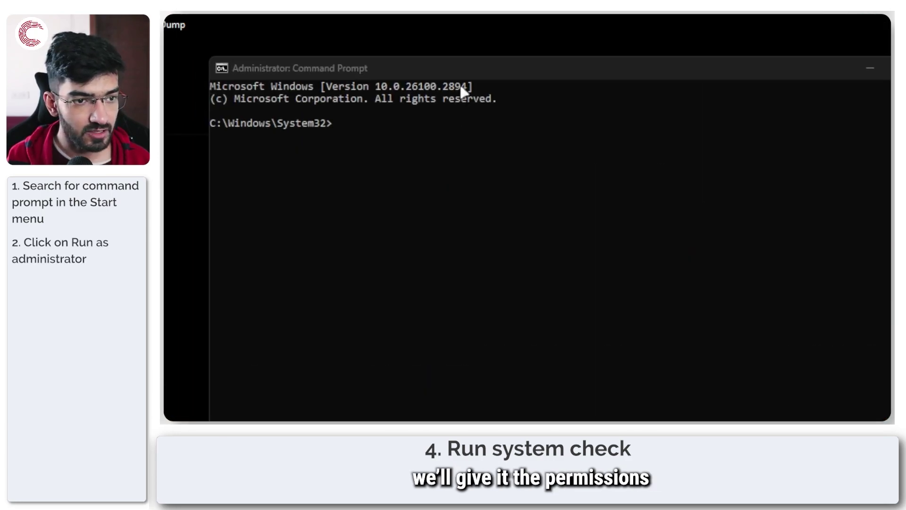
left_click_drag(469, 76, 595, 162)
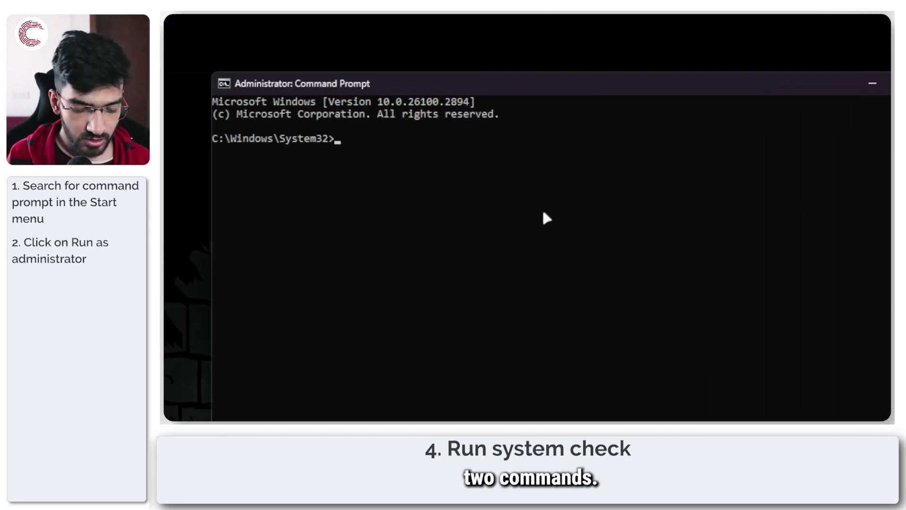
Run the system file checker with sfc /scannow
type("sfc /scannow")
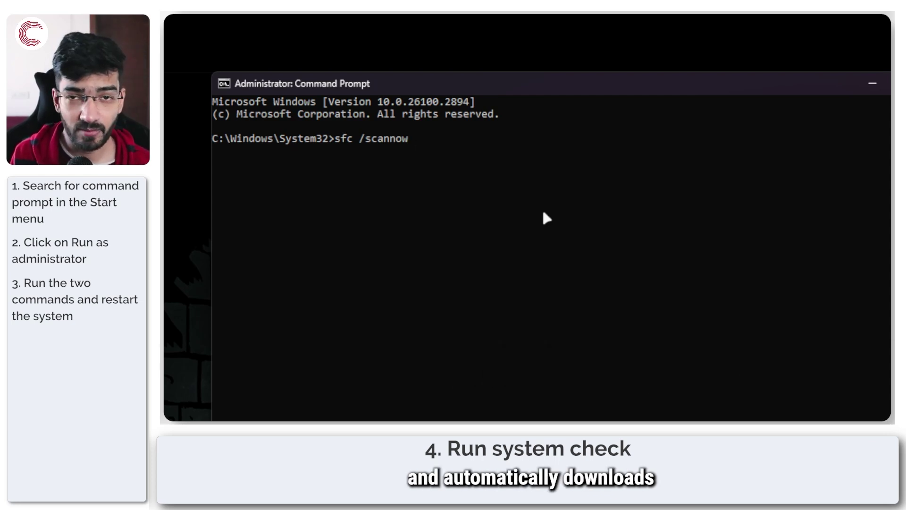
key("BackSpace")
key("BackSpace")
key("BackSpace")
key("BackSpace")
key("BackSpace")
key("BackSpace")
key("BackSpace")
key("BackSpace")
key("BackSpace")
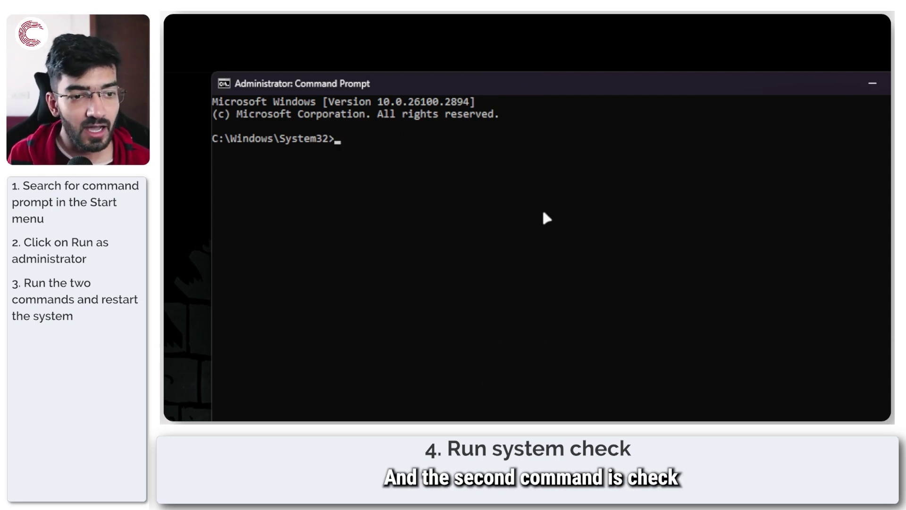
key("BackSpace")
key("BackSpace")
key("BackSpace")
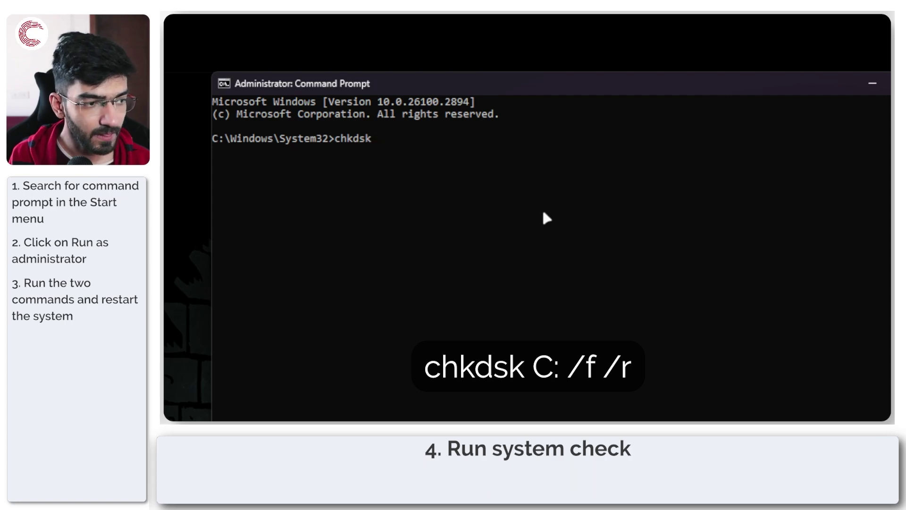
Run chkdsk C: /f /r to scan and repair drive C
key("BackSpace")
type("C:")
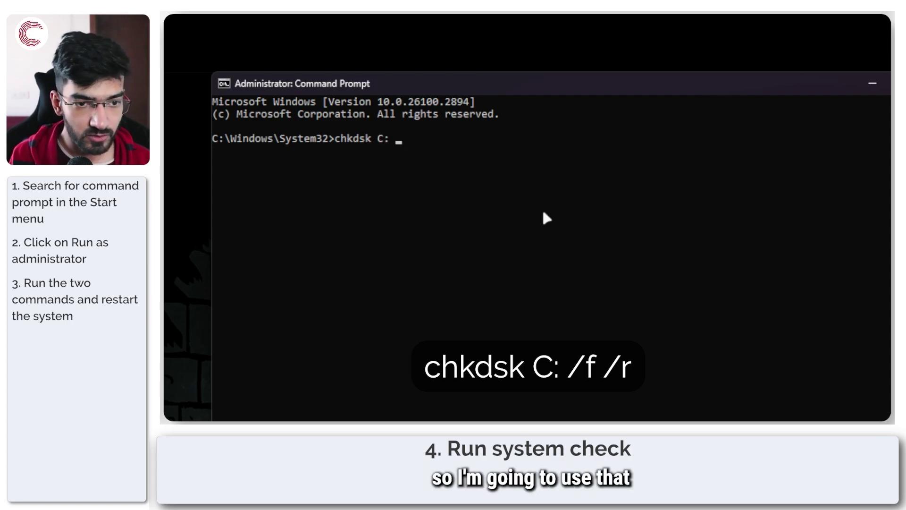
type("f /")
key("BackSpace")
type("/r")
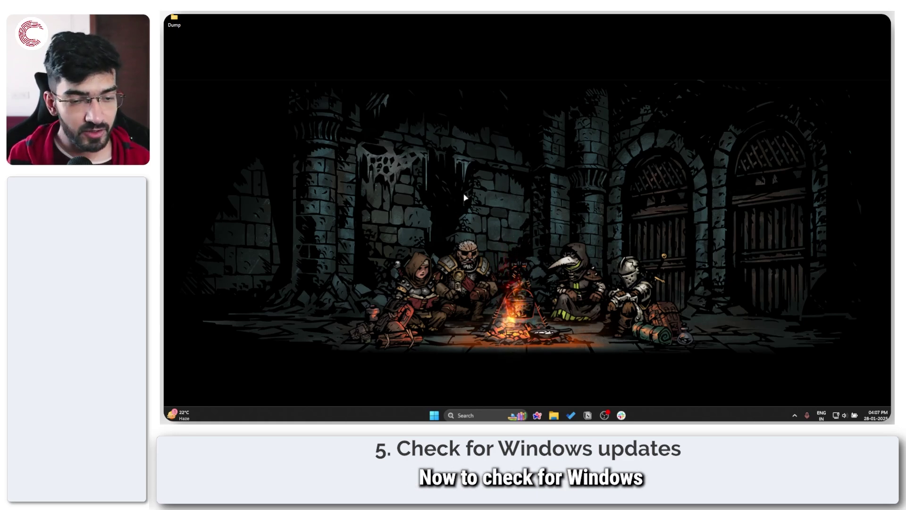
Check for Windows updates in Settings, which finds a Defender security update
key("super+i")
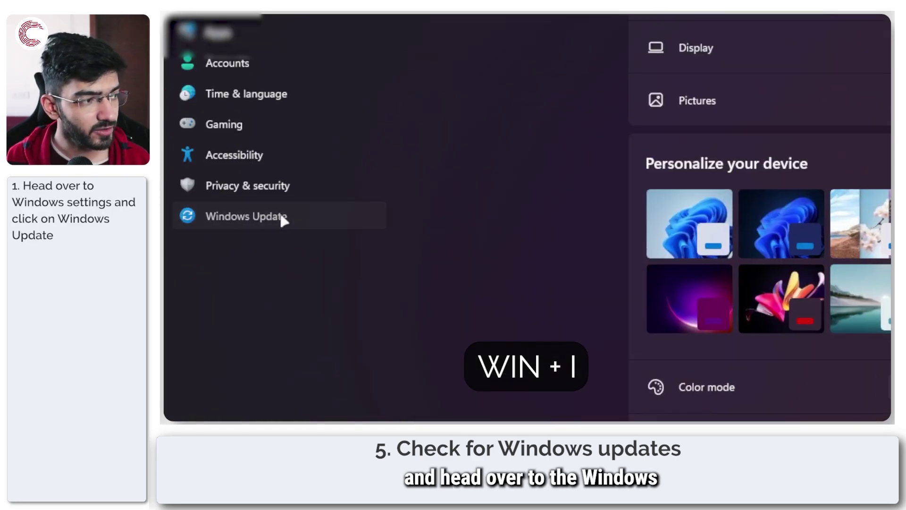
left_click(283, 218)
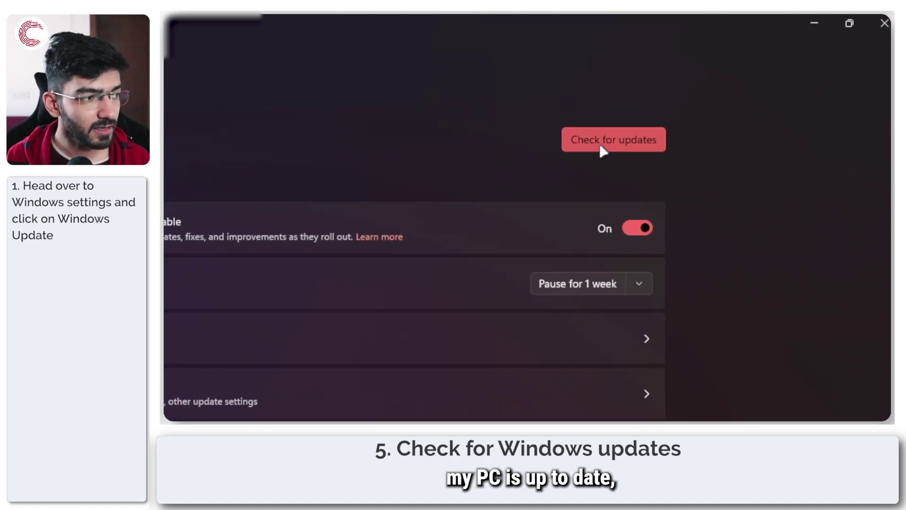
left_click(602, 148)
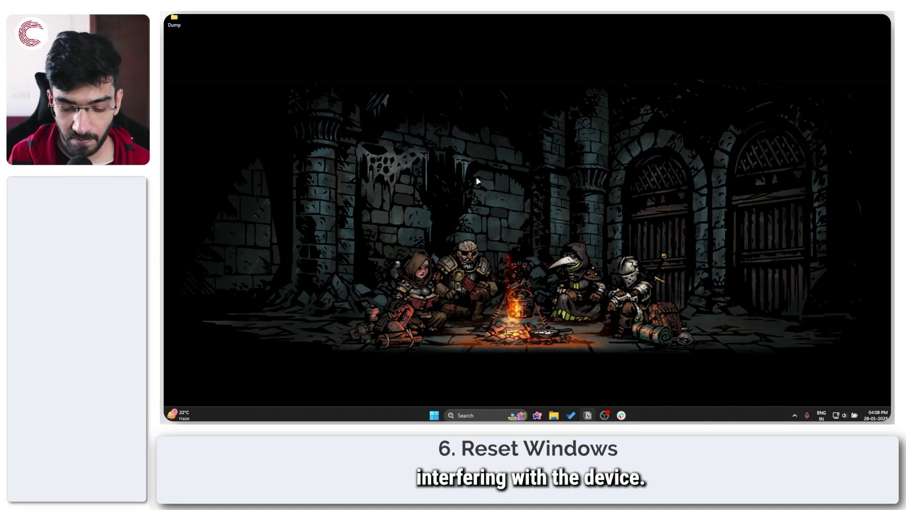
Go to Settings > System > Recovery and bring up the Reset this PC options
key("super+i")
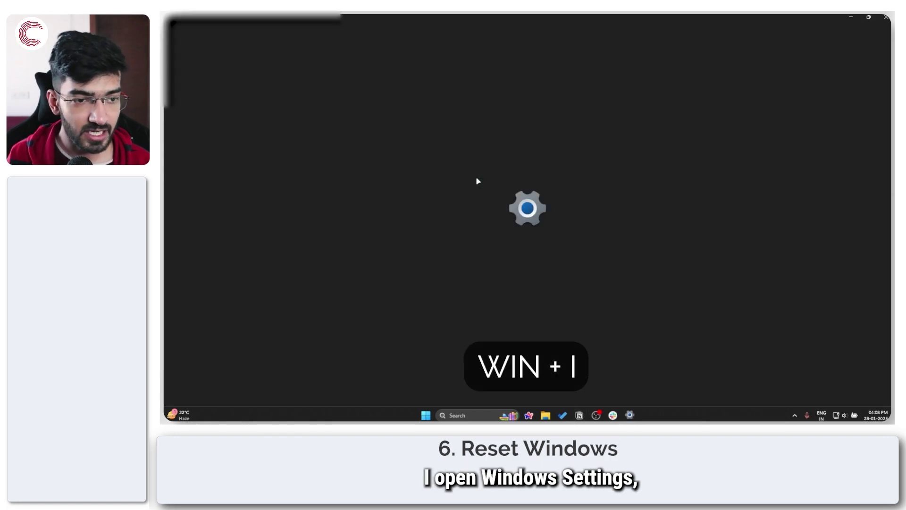
left_click(218, 126)
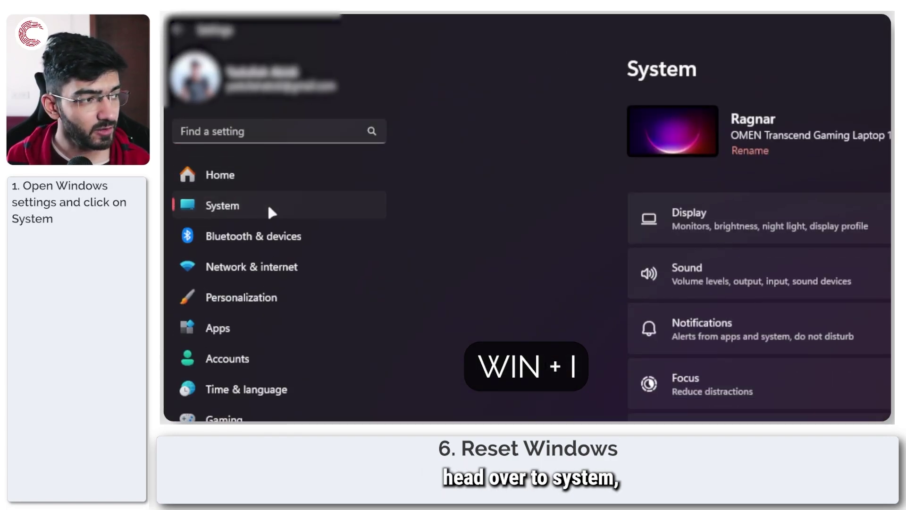
scroll(524, 222, "down", 10)
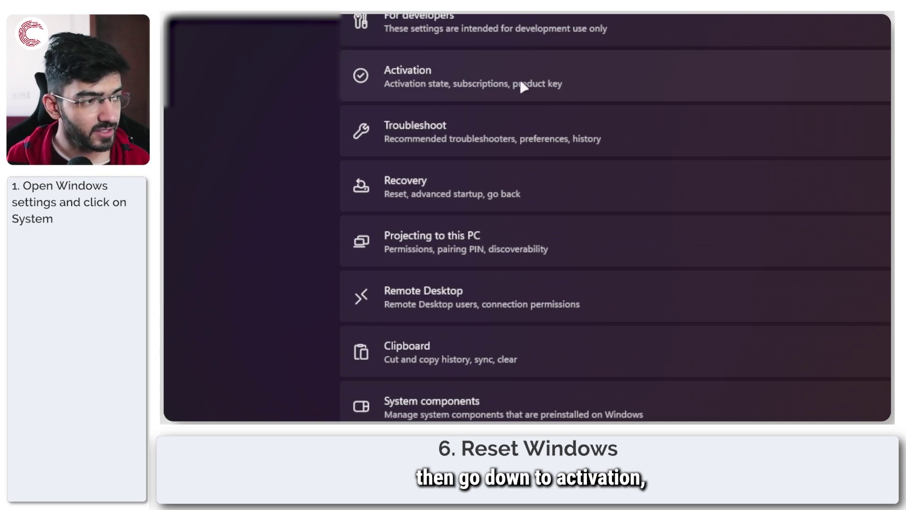
left_click(480, 189)
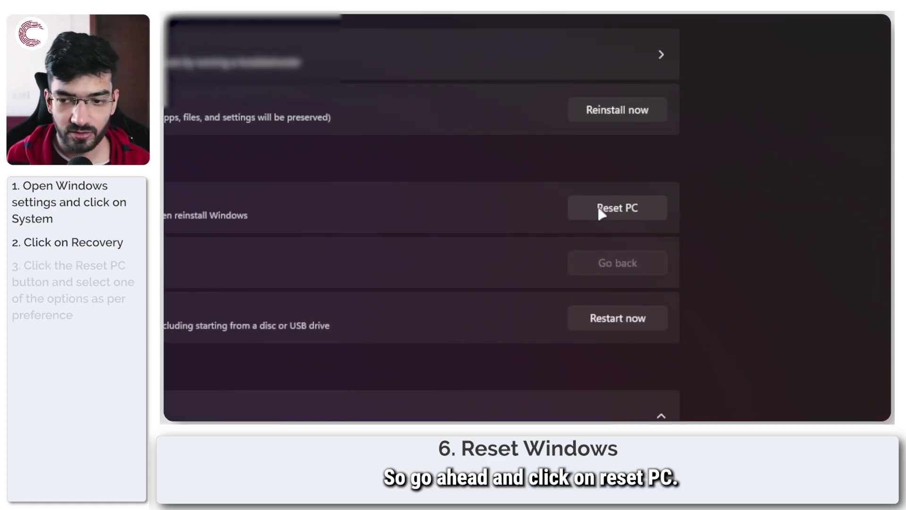
left_click(601, 211)
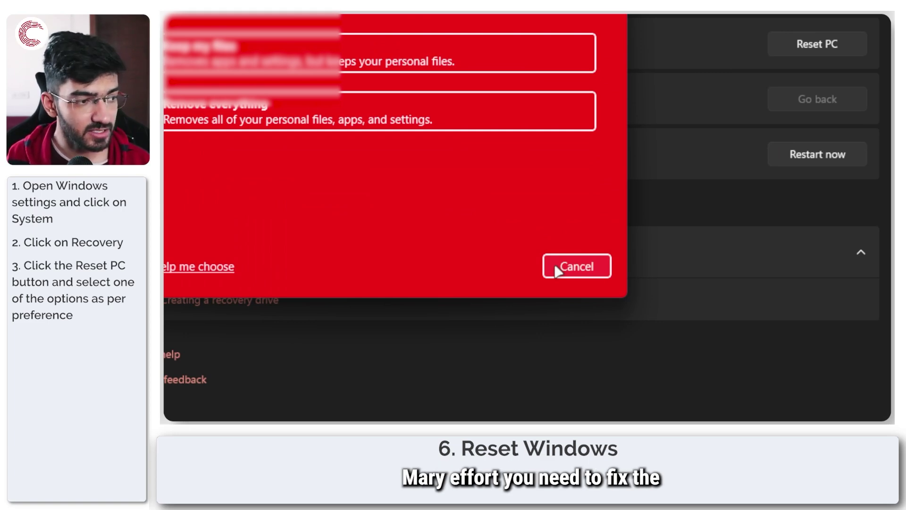
left_click(555, 265)
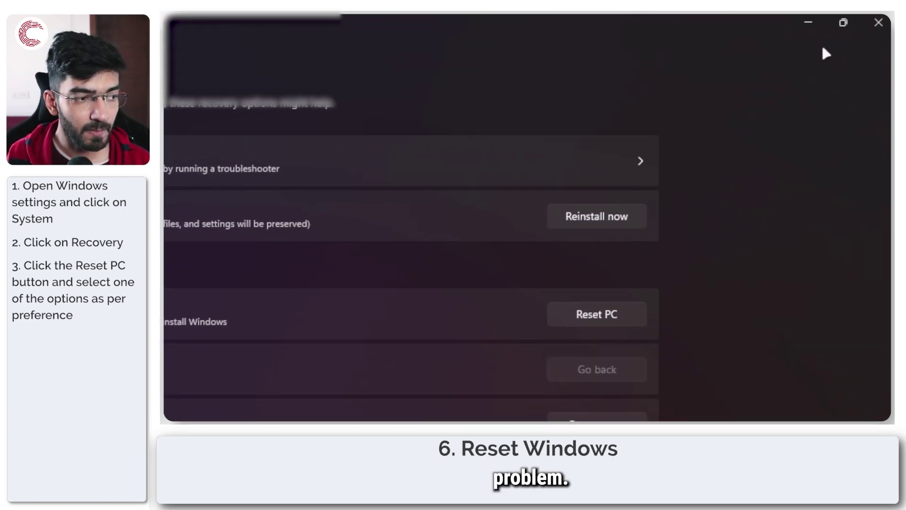
left_click(878, 22)
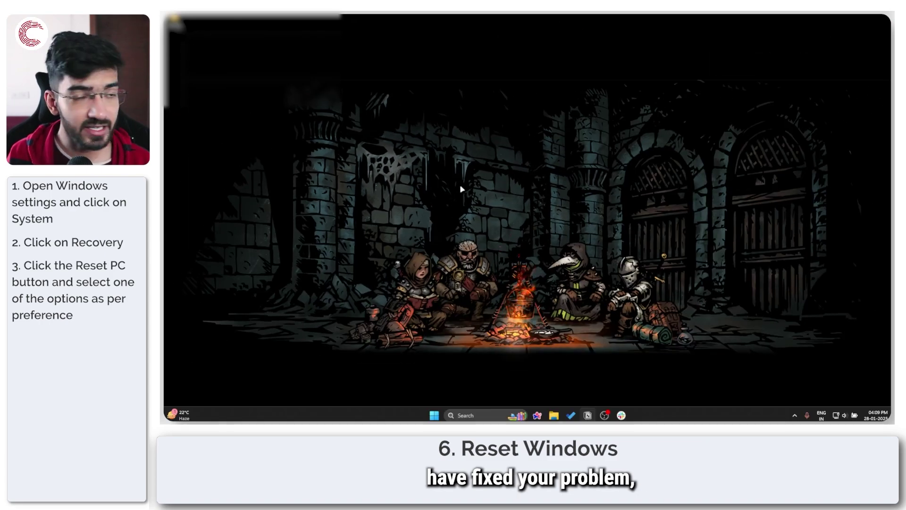